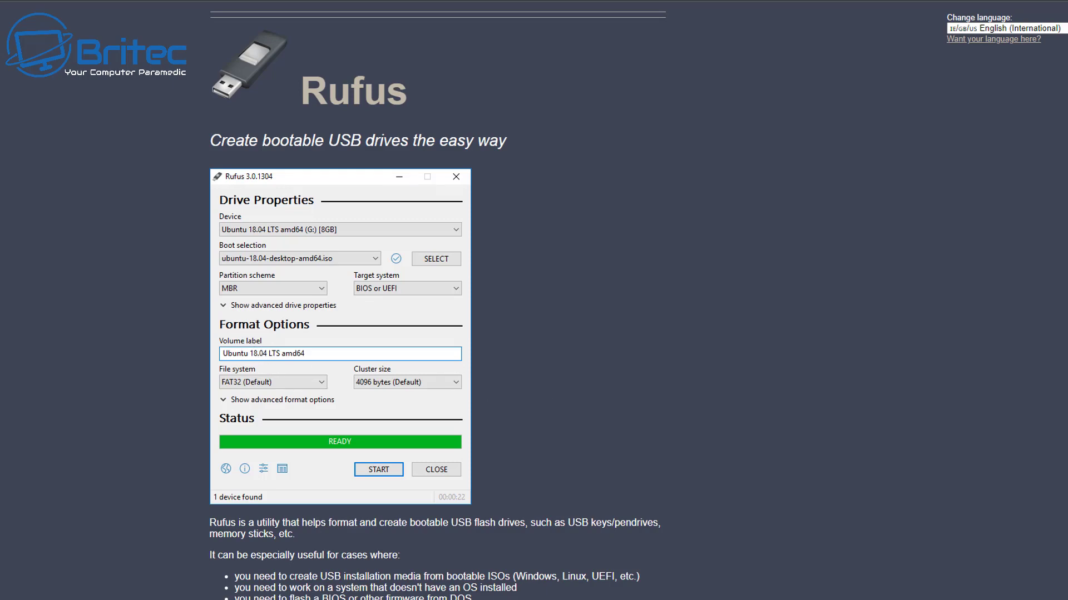
Download Rufus 3.20 from the website's Download section and run rufus-3.20.exe
{"action": "scroll", "coordinate": [534, 300], "scroll_direction": "down", "scroll_amount": 8}
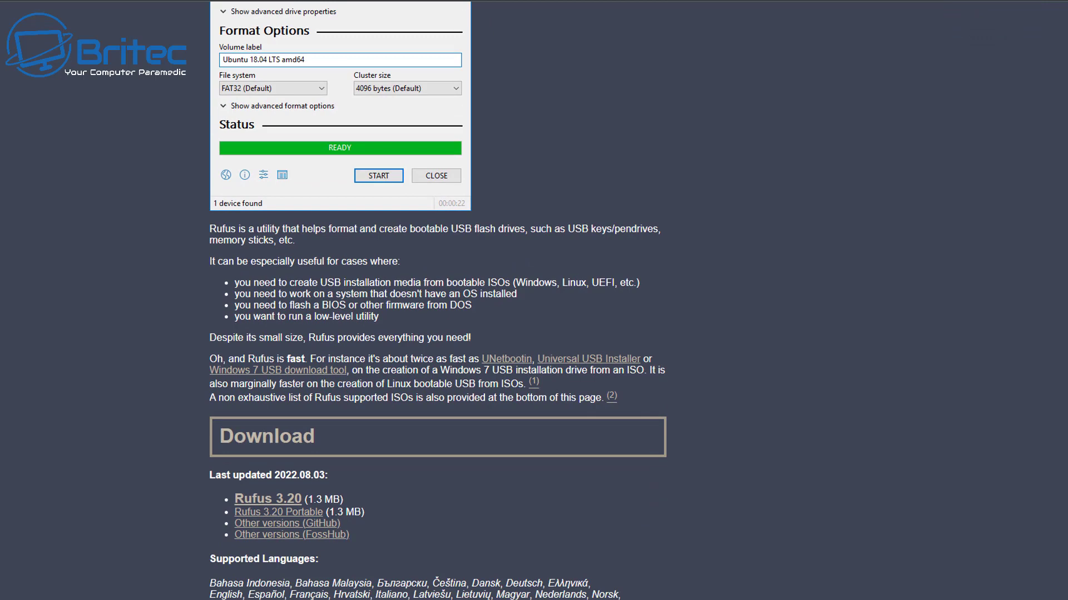
{"action": "scroll", "coordinate": [438, 300], "scroll_direction": "down", "scroll_amount": 1}
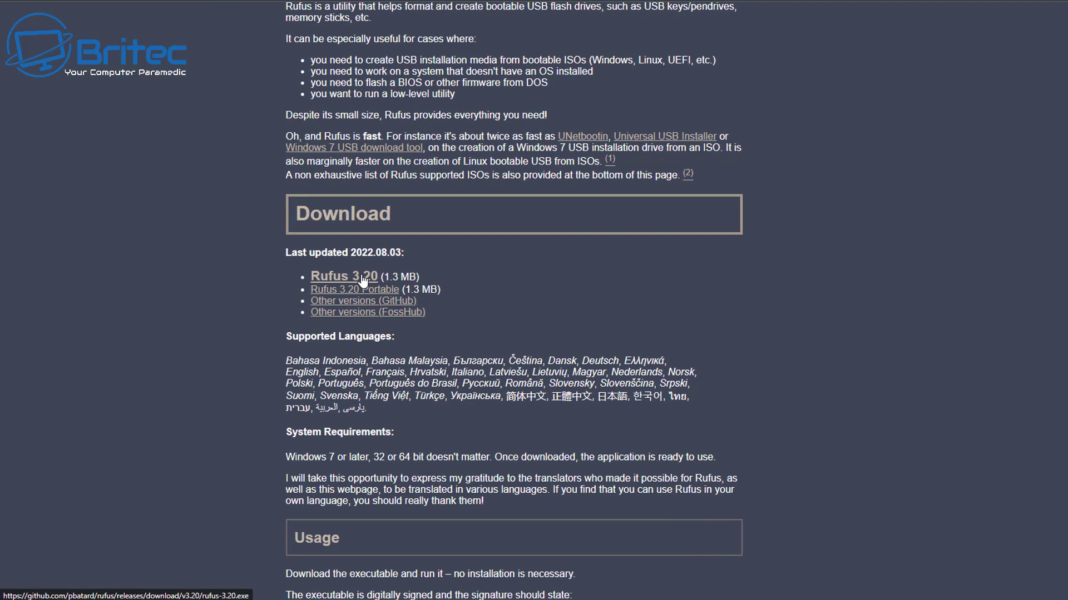
{"action": "left_click", "coordinate": [361, 278]}
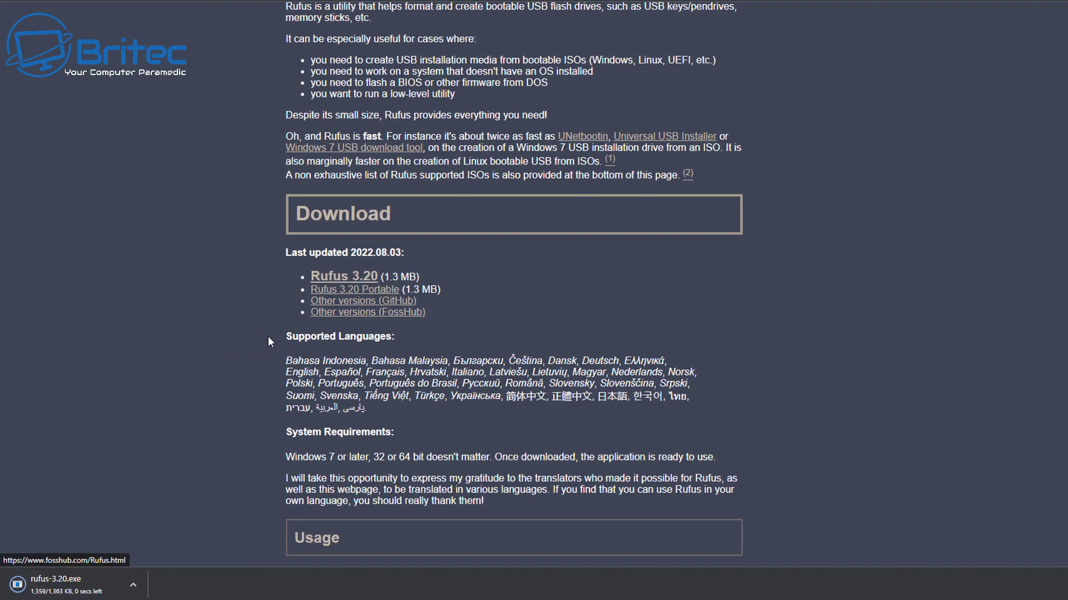
{"action": "left_click", "coordinate": [59, 590]}
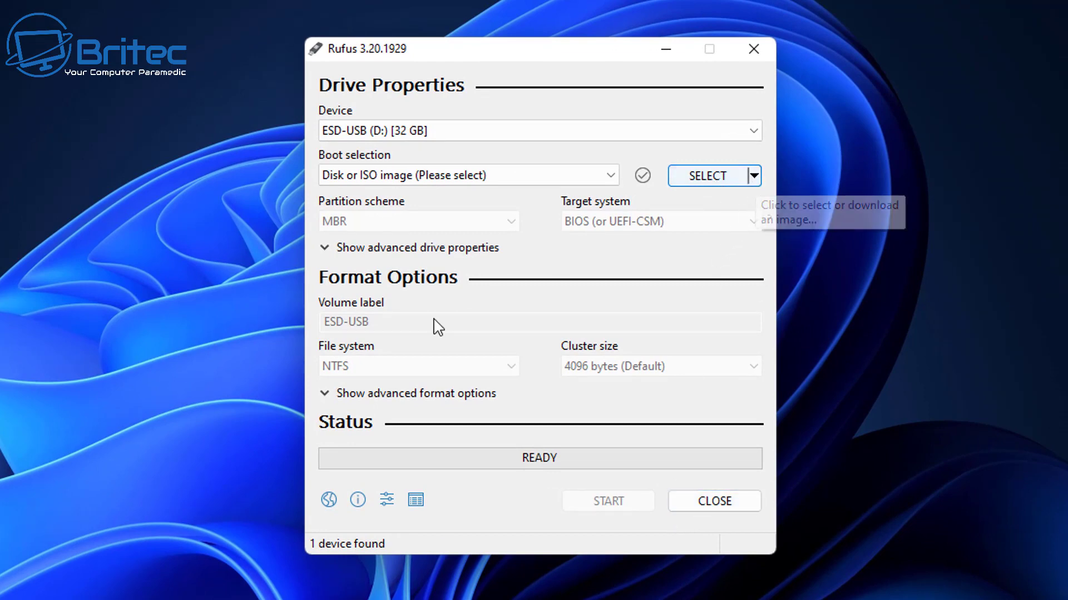
{"action": "left_click", "coordinate": [387, 499]}
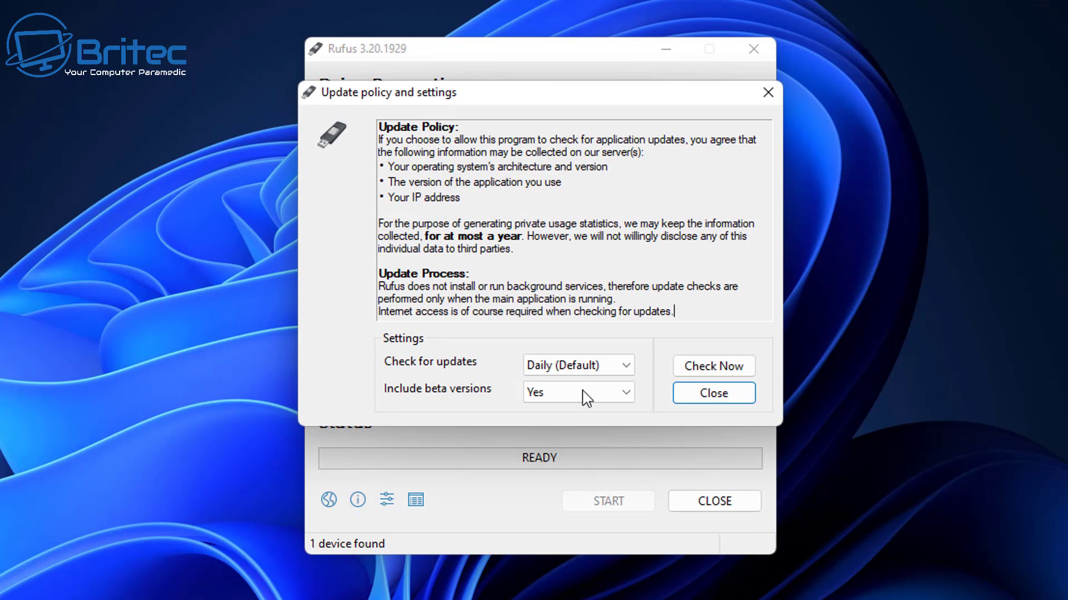
{"action": "left_click", "coordinate": [619, 373]}
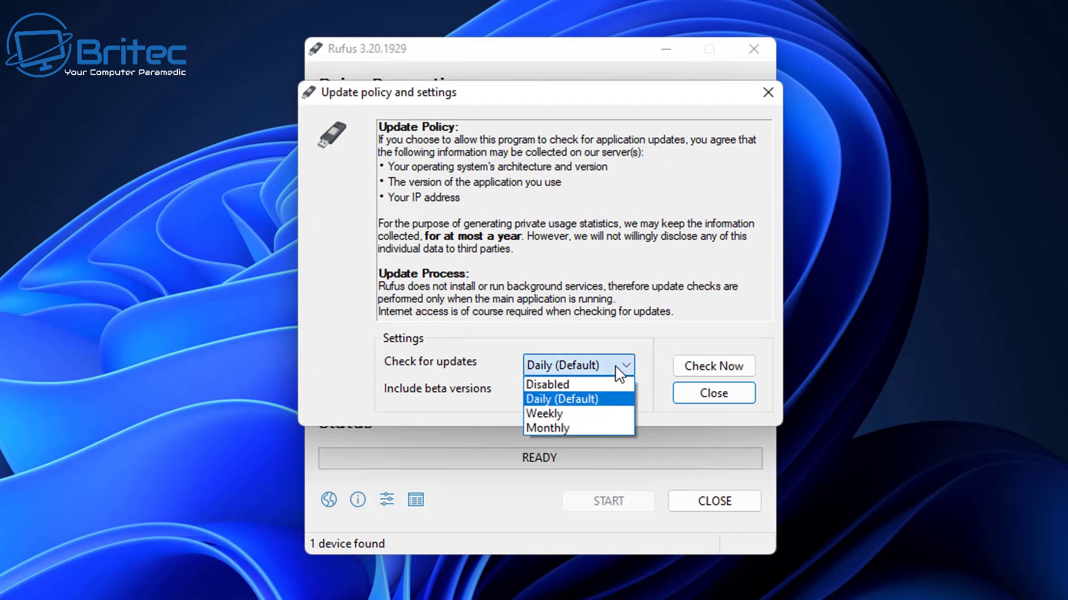
{"action": "left_click", "coordinate": [594, 384]}
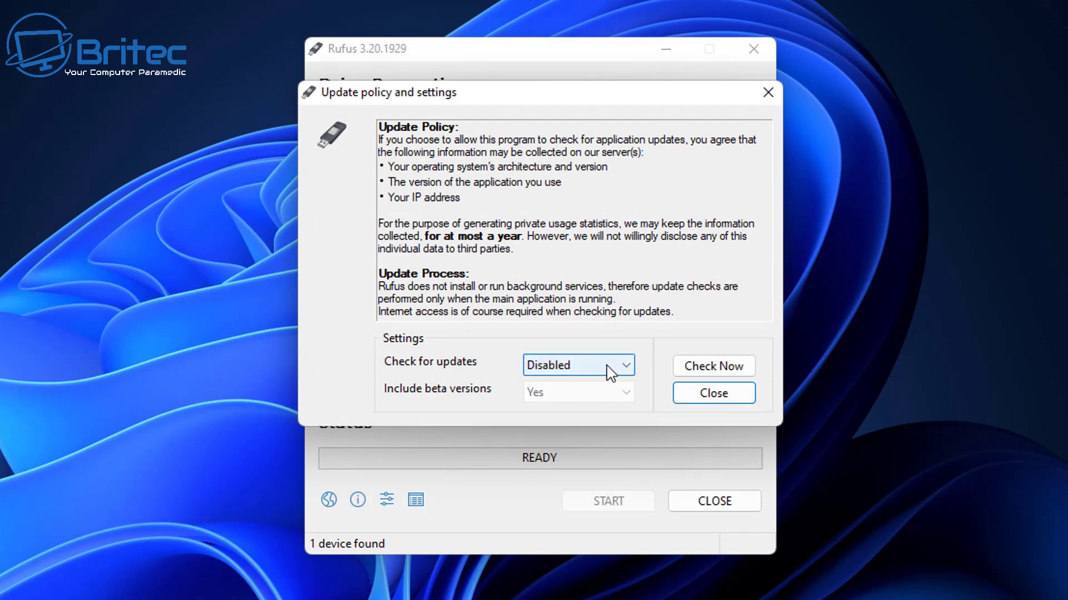
{"action": "left_click", "coordinate": [615, 366]}
{"action": "left_click", "coordinate": [552, 399]}
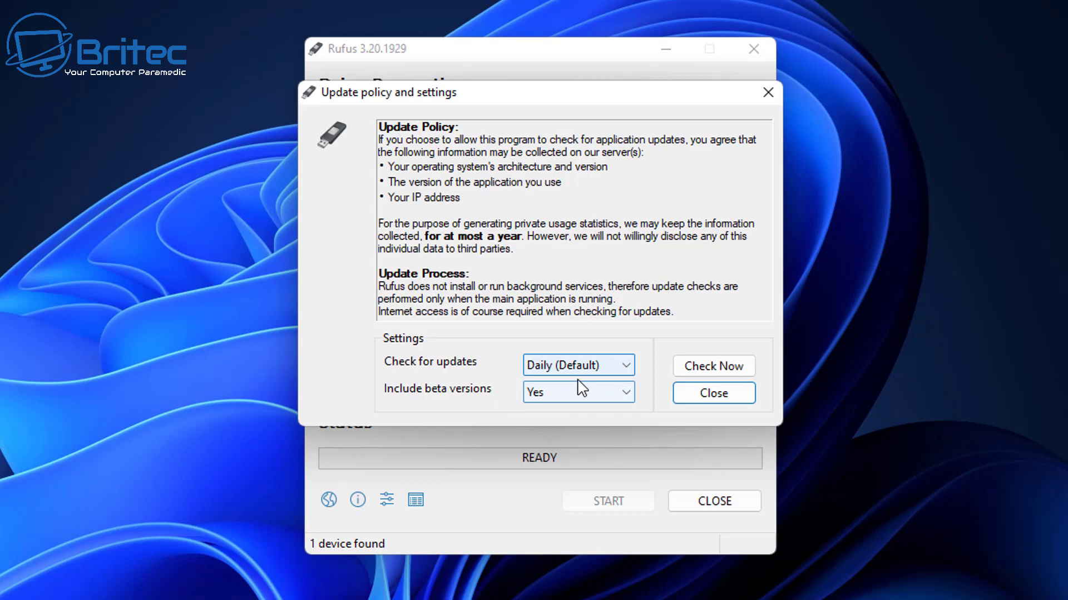
{"action": "left_click", "coordinate": [714, 393]}
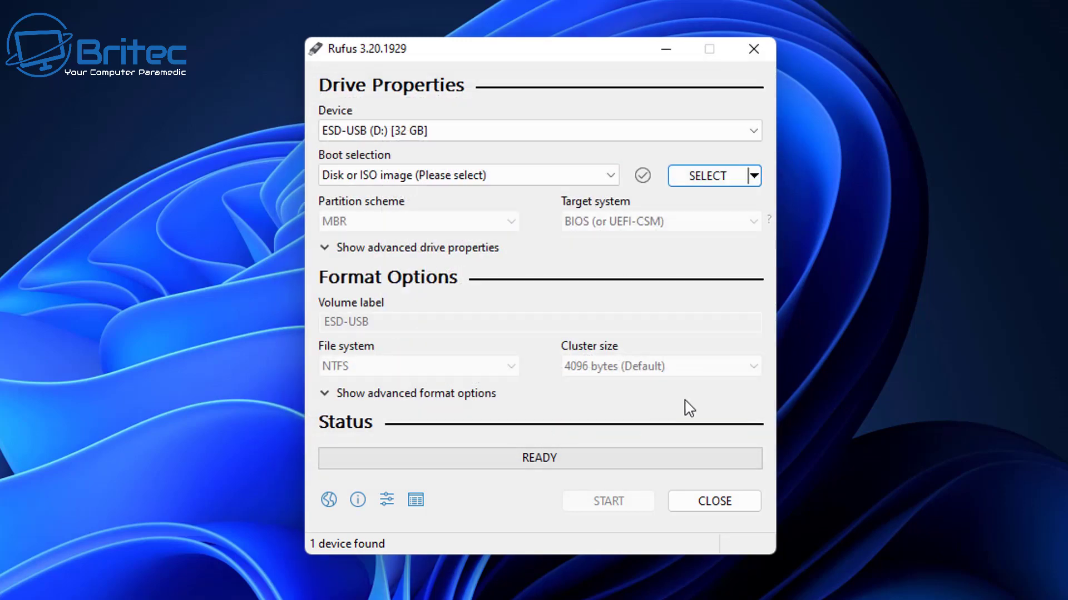
Switch Rufus from SELECT to DOWNLOAD mode and choose Windows 11 in the ISO wizard
{"action": "left_click", "coordinate": [755, 177]}
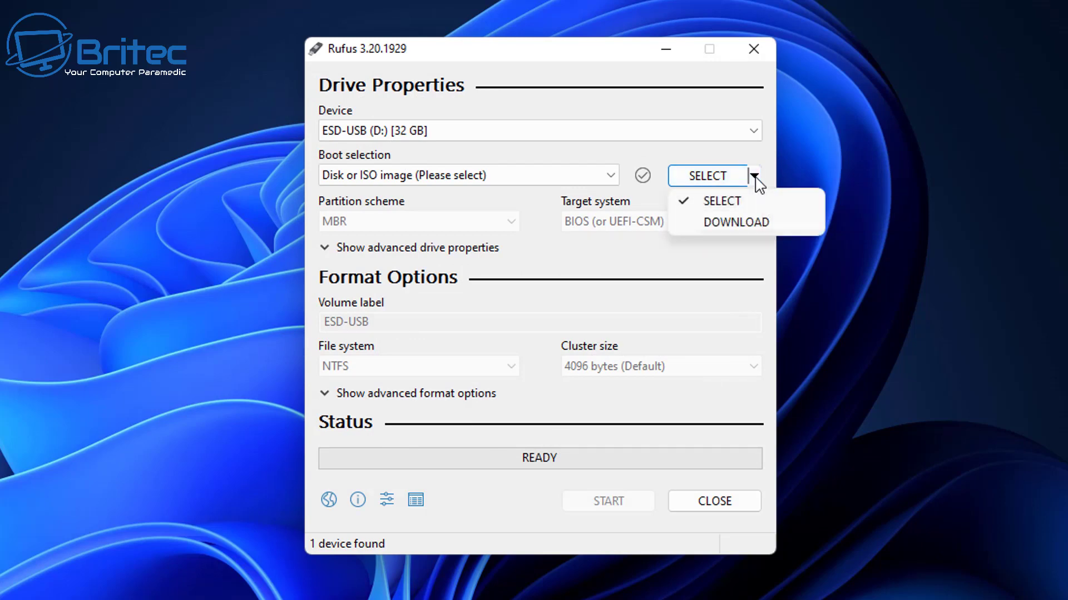
{"action": "left_click", "coordinate": [728, 229]}
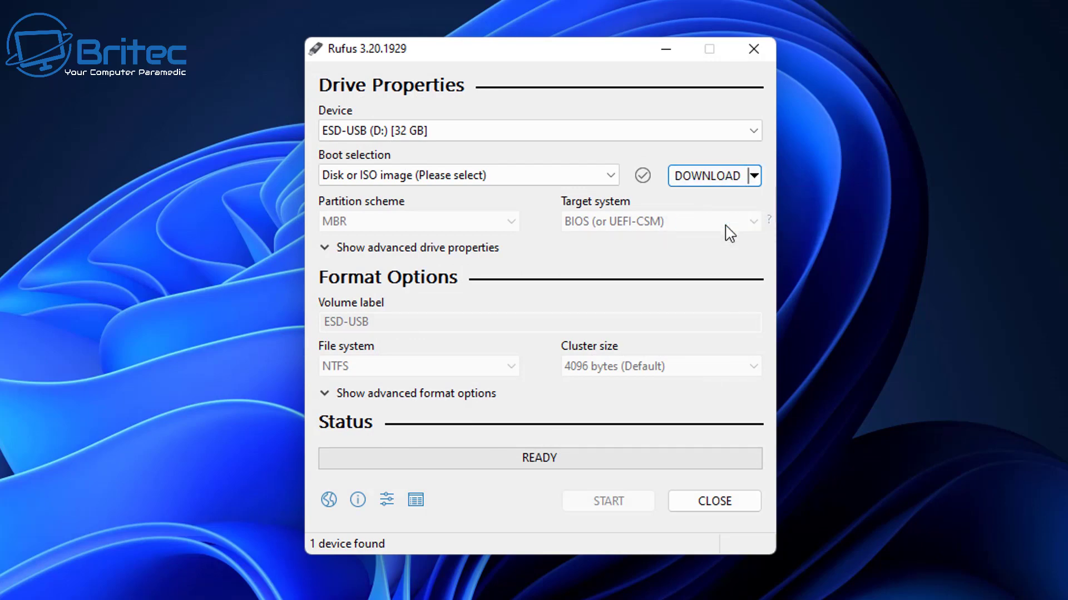
{"action": "left_click", "coordinate": [715, 177]}
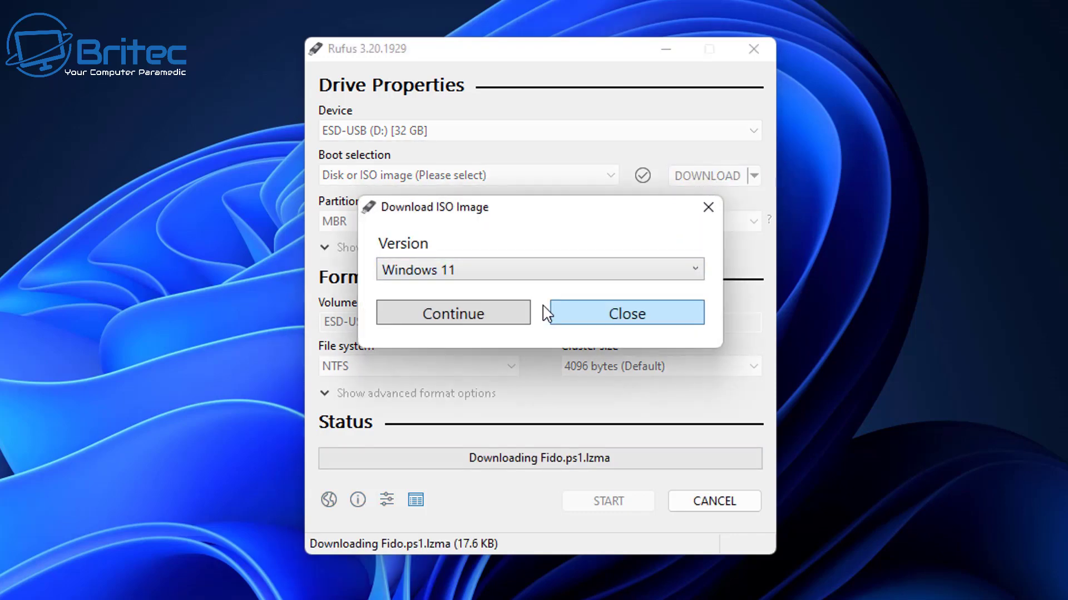
{"action": "left_click", "coordinate": [477, 317]}
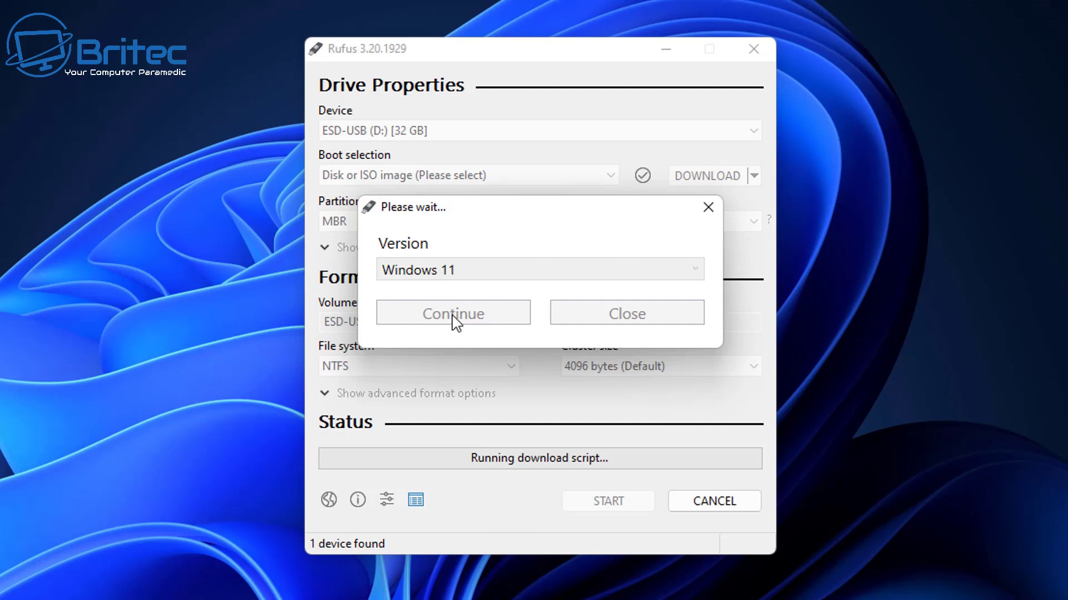
Pick release 21H2 v1 (Build 22000.318), edition Home/Pro/Edu, and English International language
{"action": "left_click", "coordinate": [453, 314]}
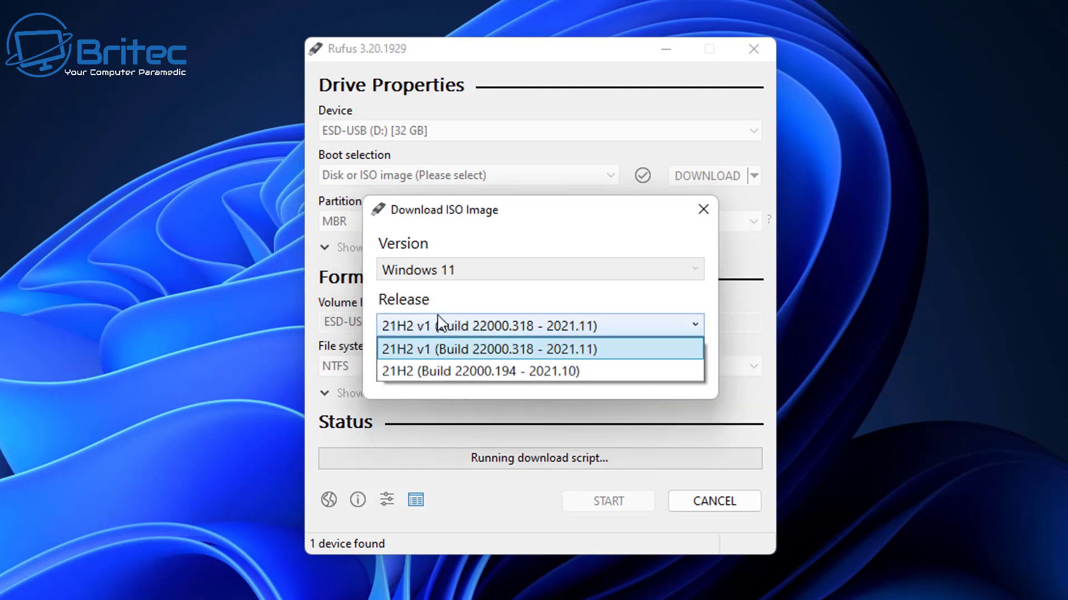
{"action": "left_click", "coordinate": [443, 359]}
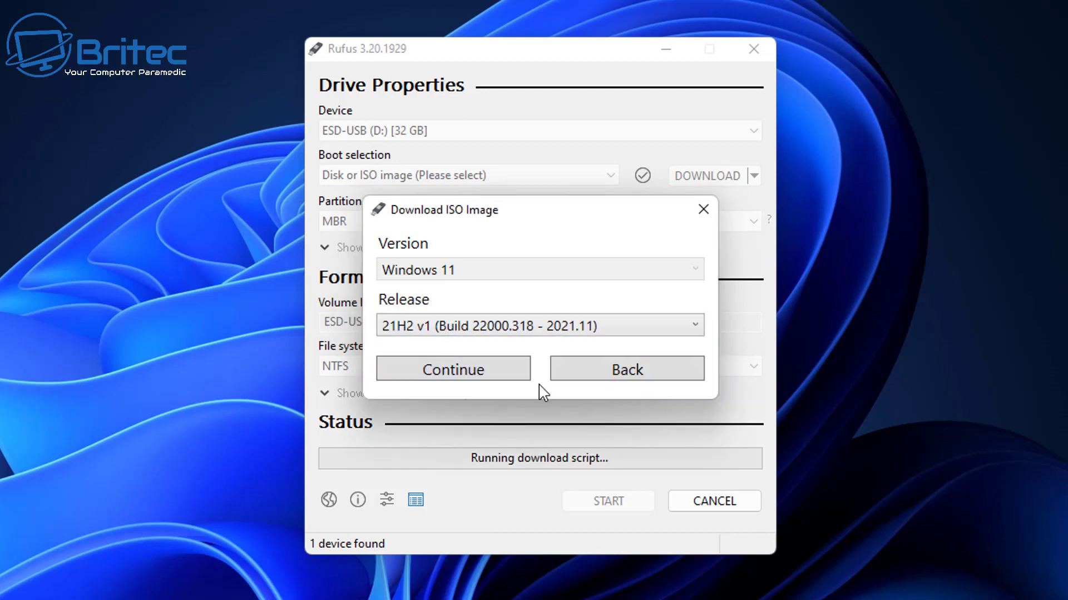
{"action": "left_click", "coordinate": [474, 377]}
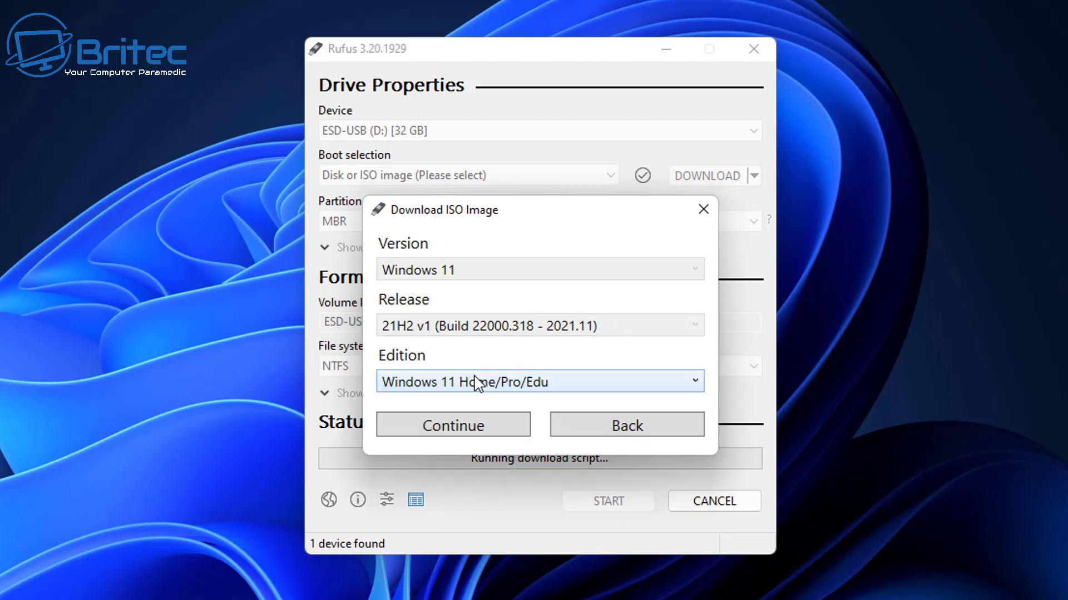
{"action": "left_click", "coordinate": [631, 389]}
{"action": "left_click", "coordinate": [614, 396]}
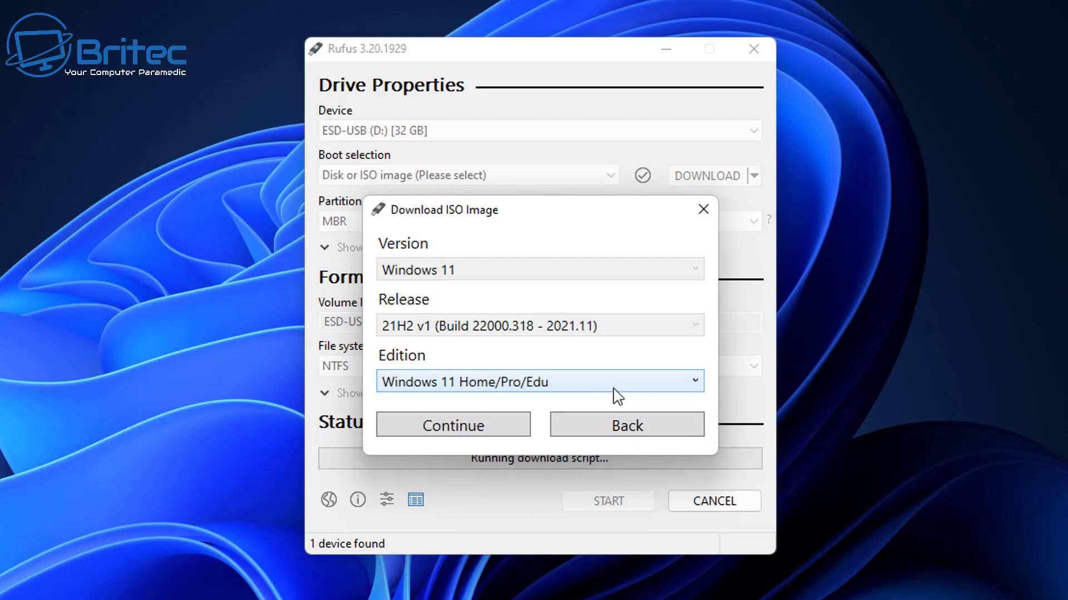
{"action": "left_click", "coordinate": [470, 431]}
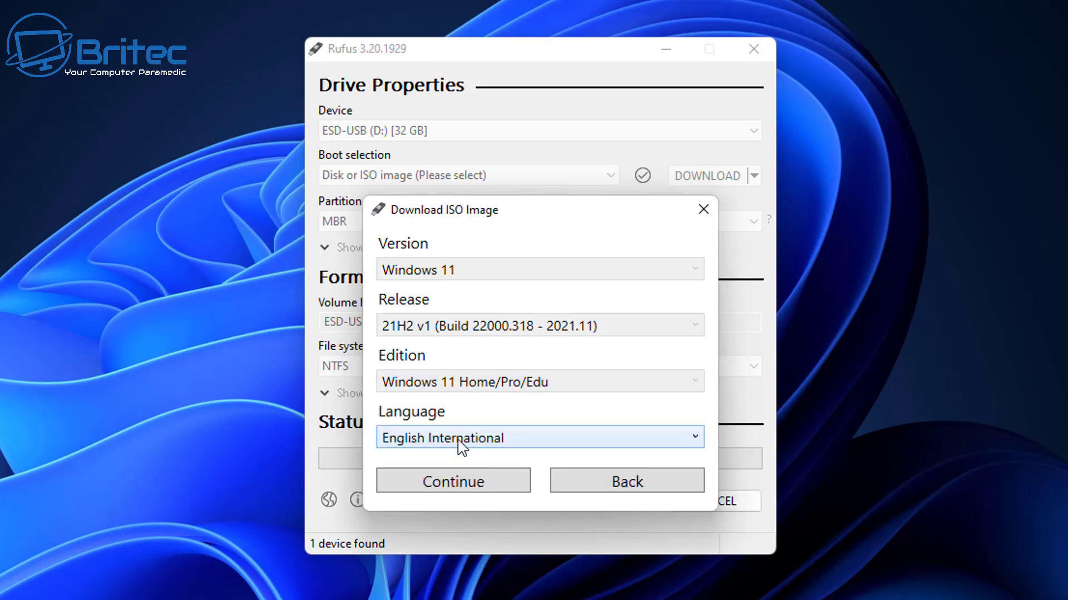
{"action": "left_click", "coordinate": [461, 484]}
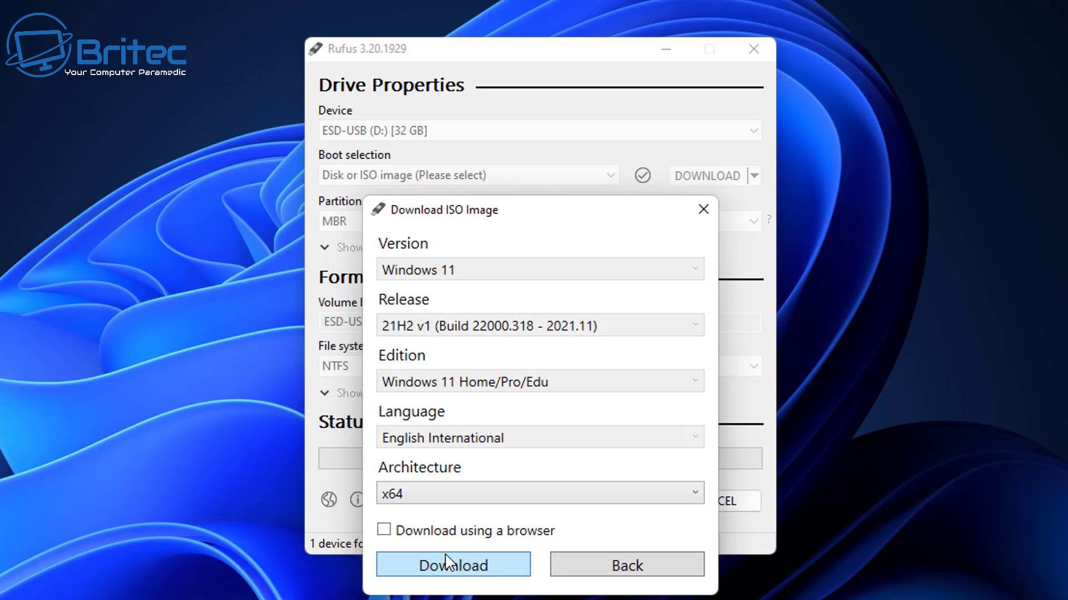
Download the x64 Windows 11 ISO and save it to the Downloads folder
{"action": "left_click", "coordinate": [449, 564]}
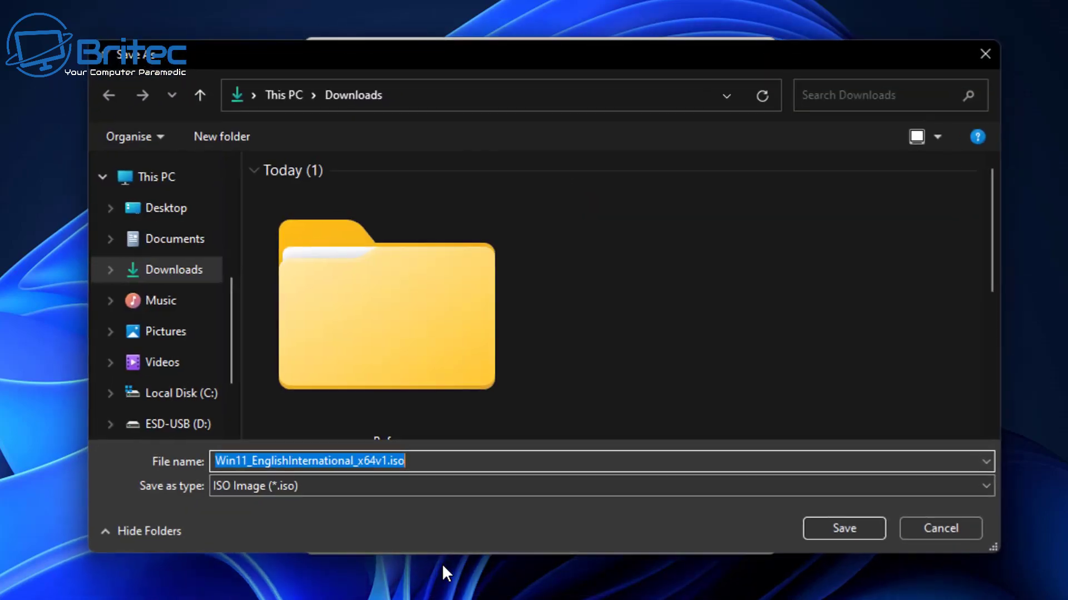
{"action": "left_click", "coordinate": [849, 531]}
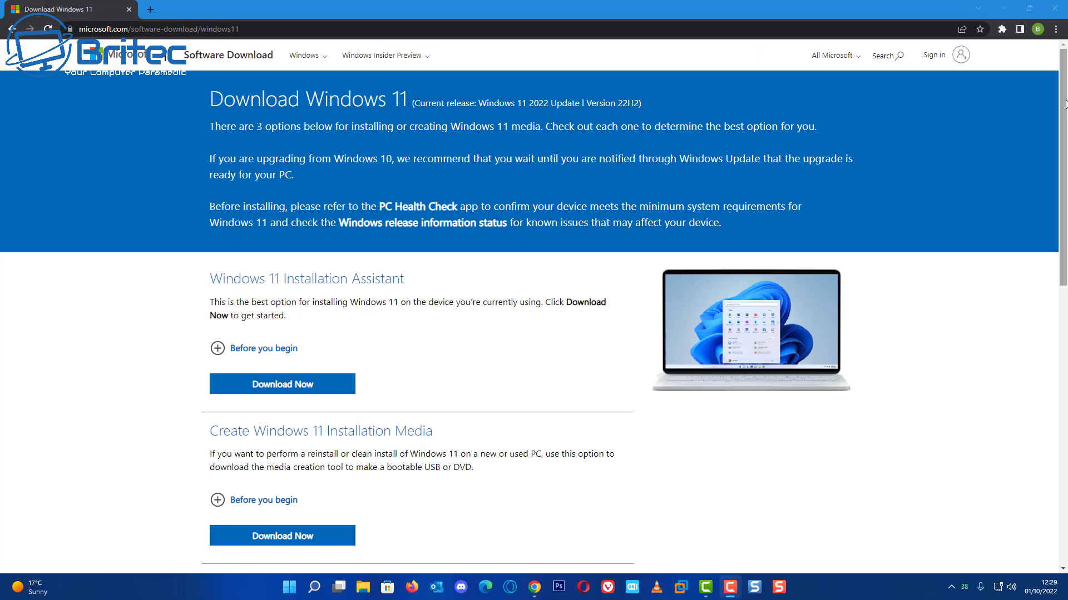
On the Windows 11 download page, select the multi-edition ISO and request its download
{"action": "left_click", "coordinate": [1064, 104]}
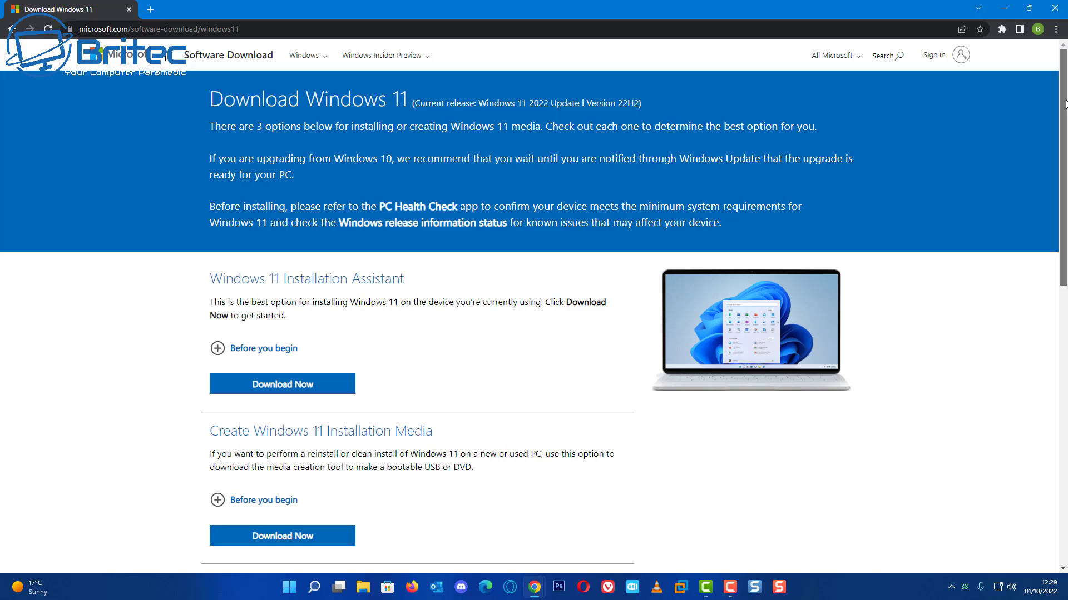
{"action": "left_click_drag", "start_coordinate": [1064, 104], "coordinate": [1065, 332]}
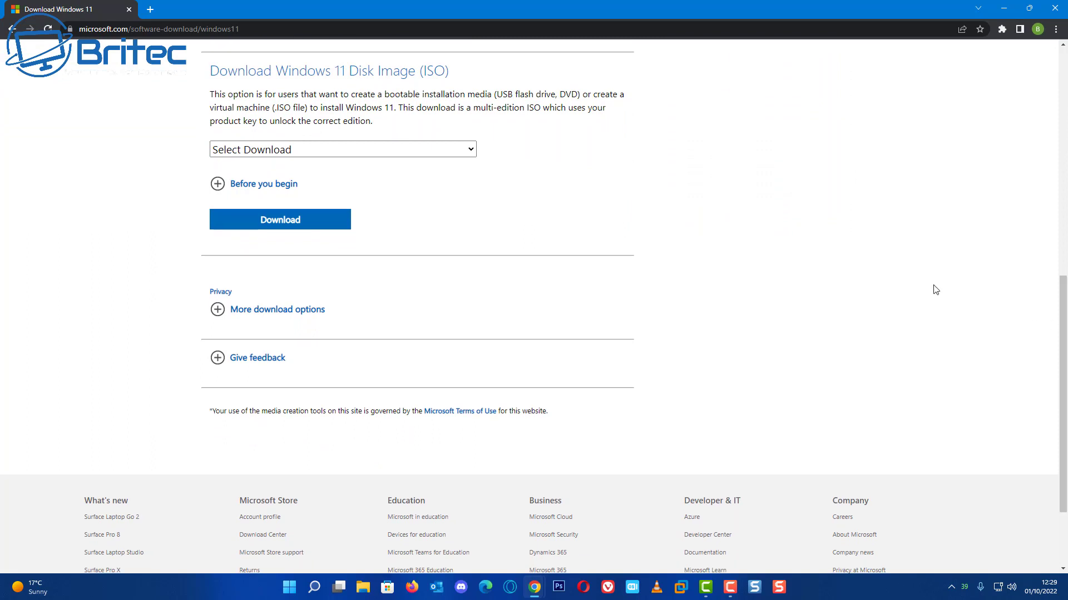
{"action": "left_click", "coordinate": [440, 151]}
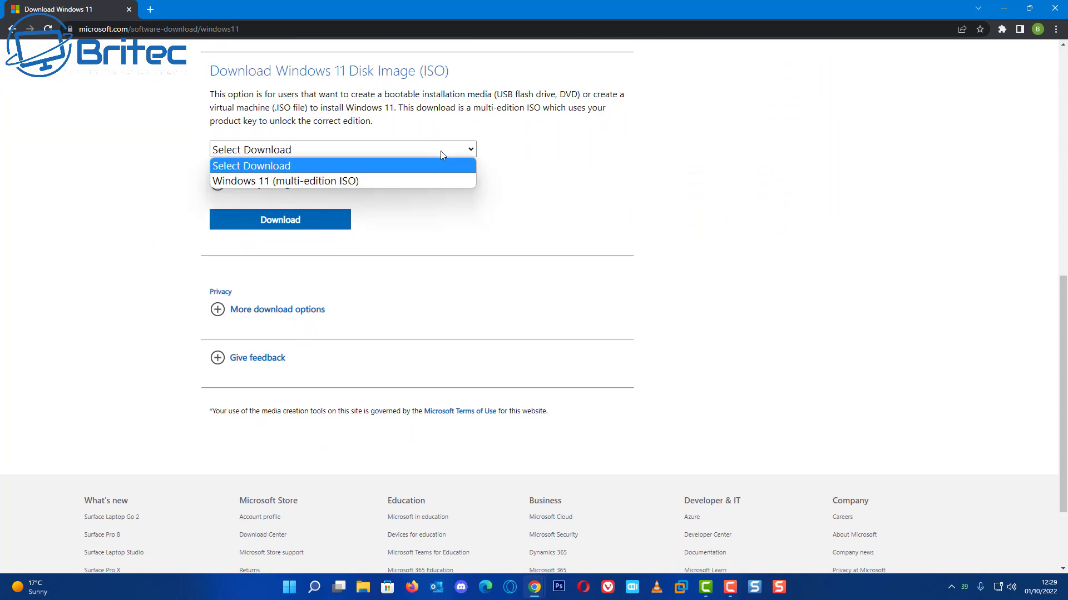
{"action": "left_click", "coordinate": [413, 176]}
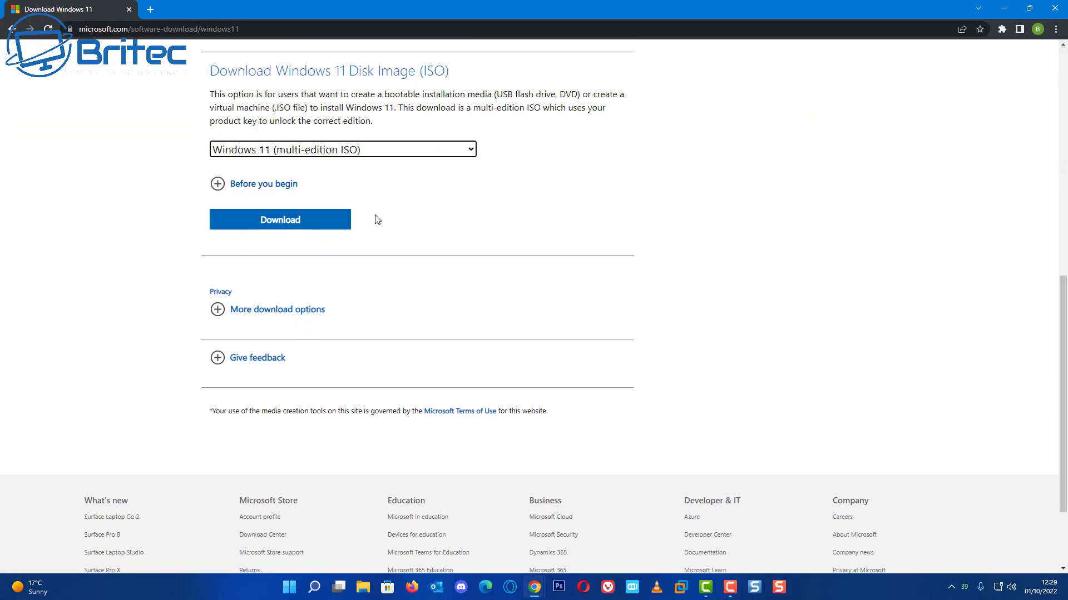
{"action": "left_click", "coordinate": [292, 231]}
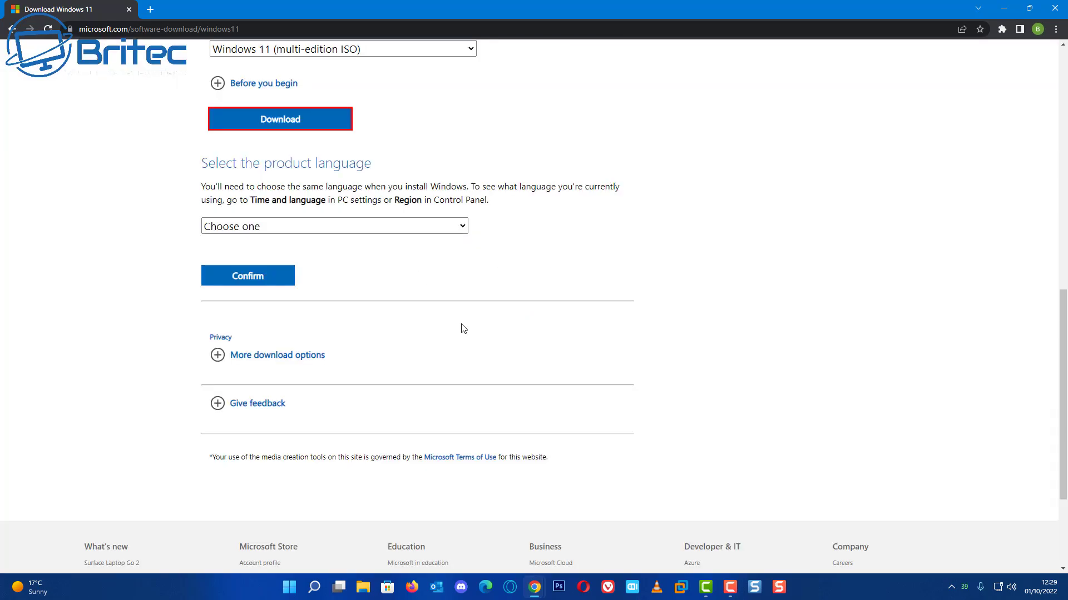
Confirm English International as the language and start the 64-bit ISO download
{"action": "left_click", "coordinate": [377, 228]}
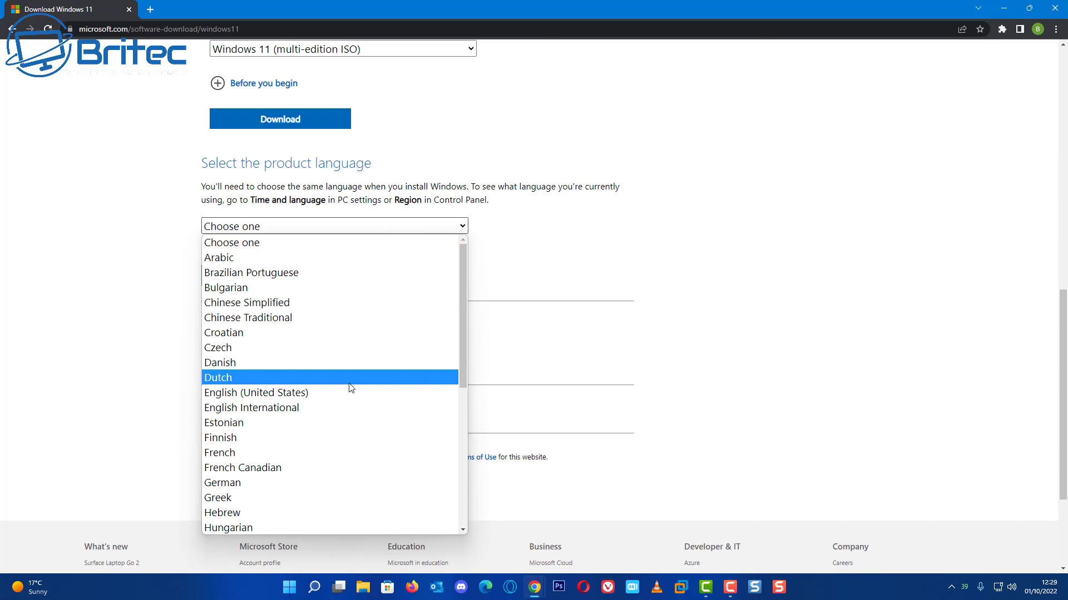
{"action": "left_click", "coordinate": [350, 412]}
{"action": "left_click", "coordinate": [278, 281]}
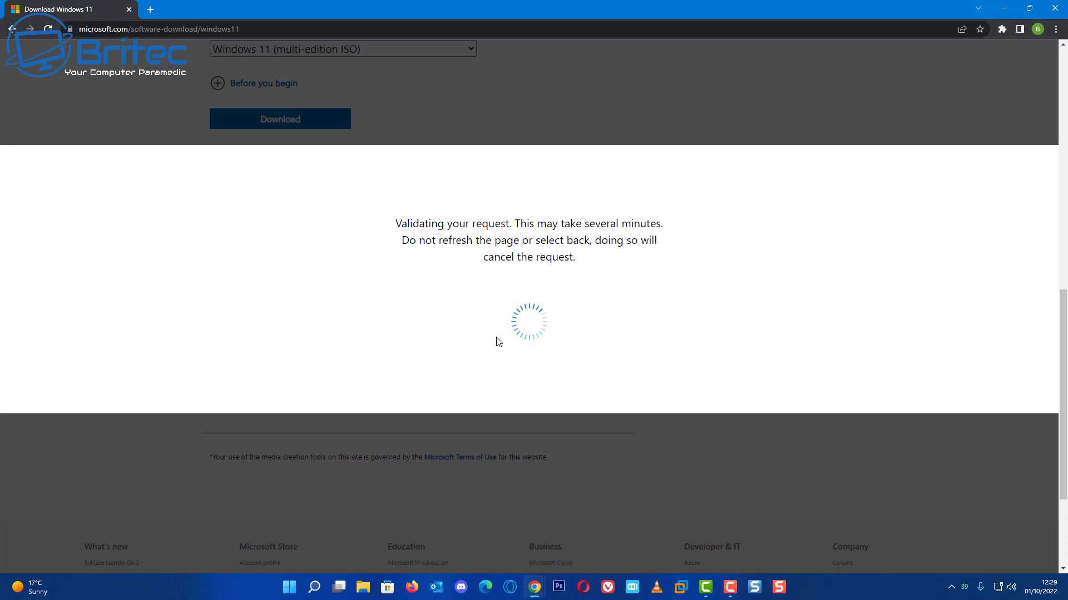
{"action": "scroll", "coordinate": [496, 340], "scroll_direction": "down", "scroll_amount": 2}
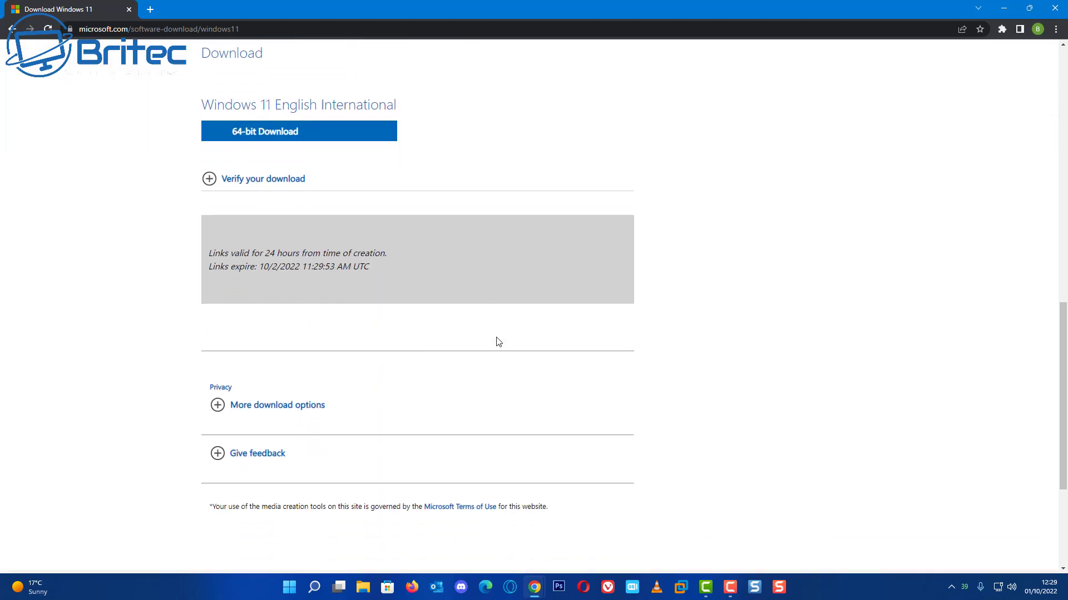
{"action": "left_click", "coordinate": [322, 139]}
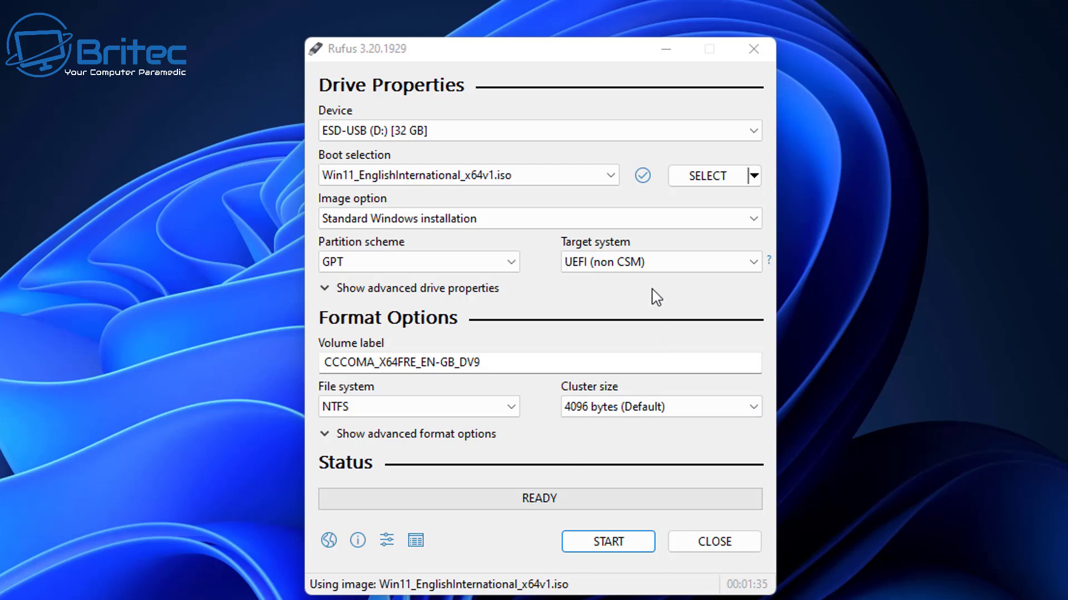
Load Win11_EnglishInternational_x64v1.iso from Downloads as Rufus's boot selection
{"action": "left_click", "coordinate": [709, 179]}
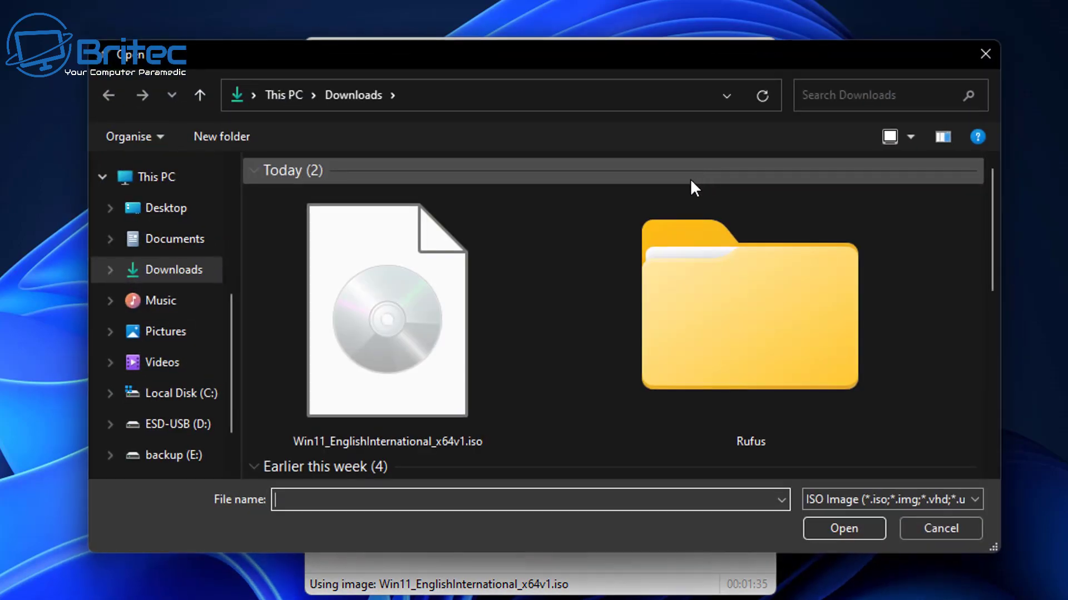
{"action": "left_click", "coordinate": [365, 328]}
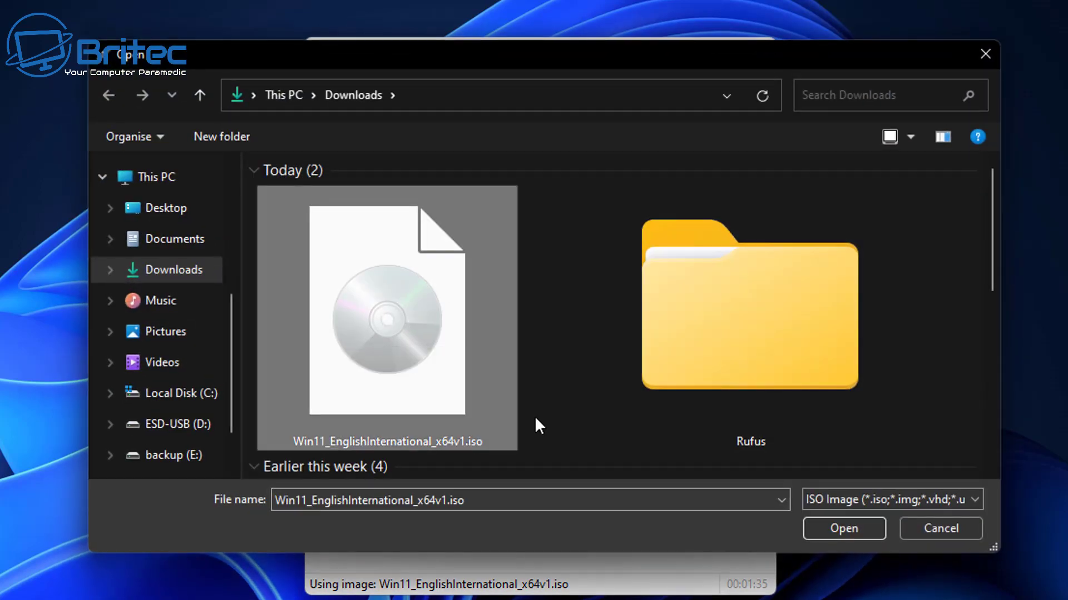
{"action": "left_click", "coordinate": [836, 529]}
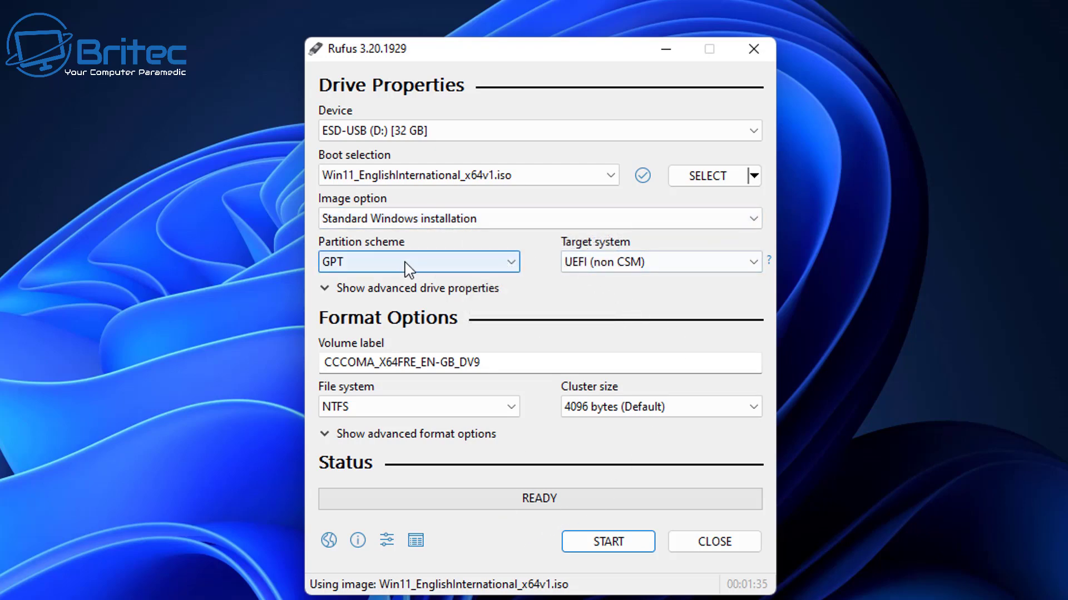
{"action": "mouse_move", "coordinate": [605, 275]}
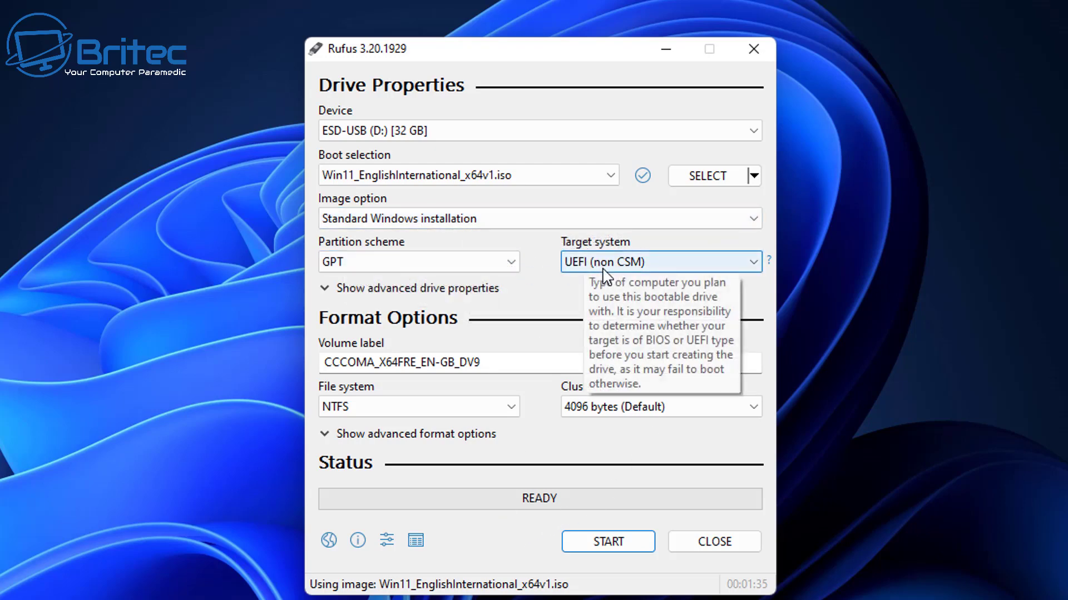
{"action": "mouse_move", "coordinate": [489, 267]}
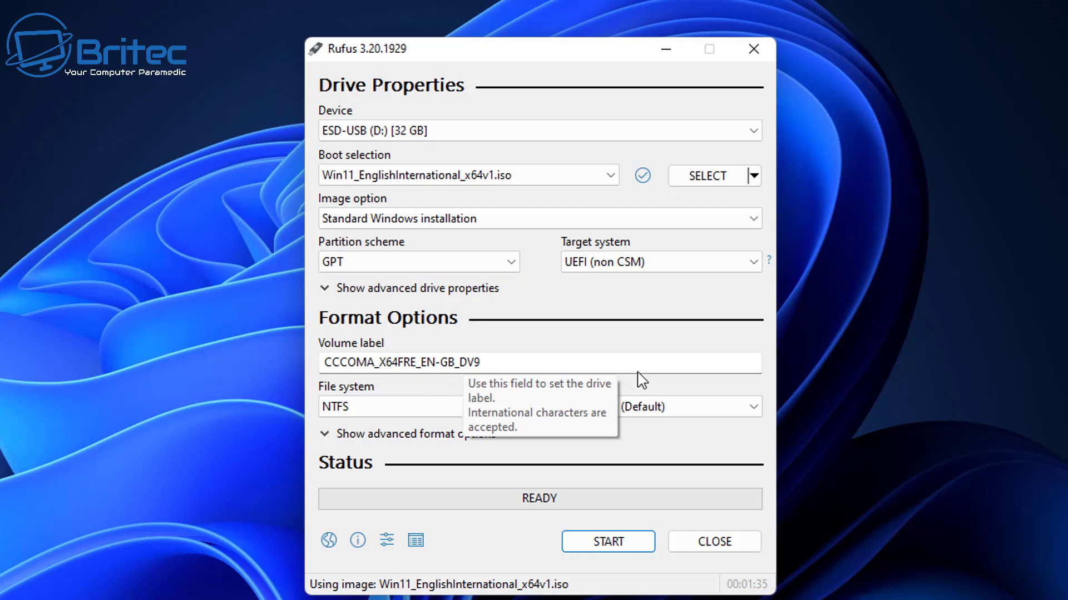
{"action": "left_click", "coordinate": [489, 272]}
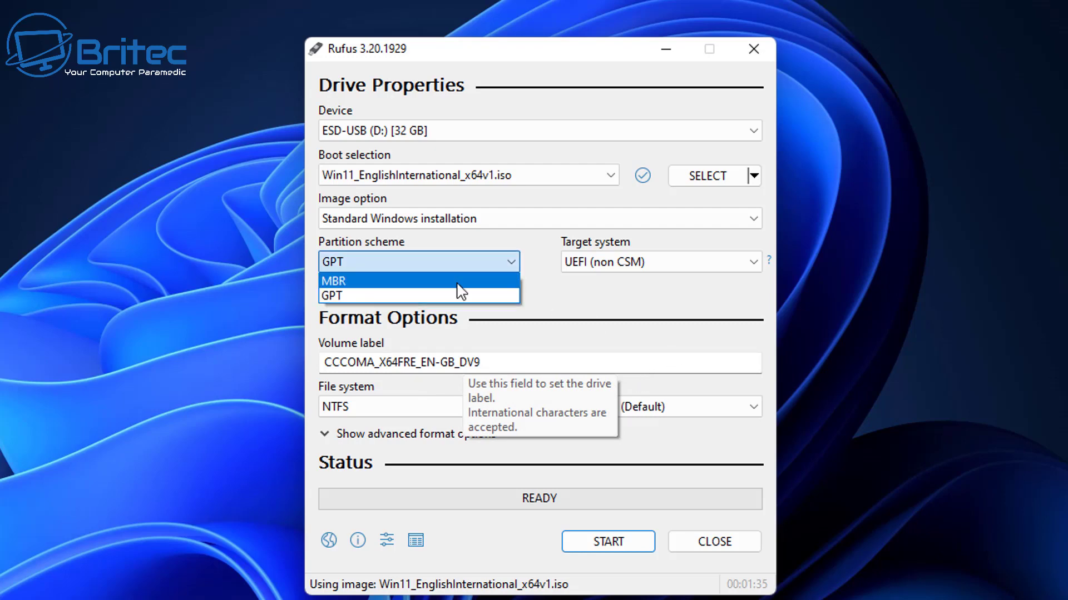
{"action": "left_click", "coordinate": [453, 276]}
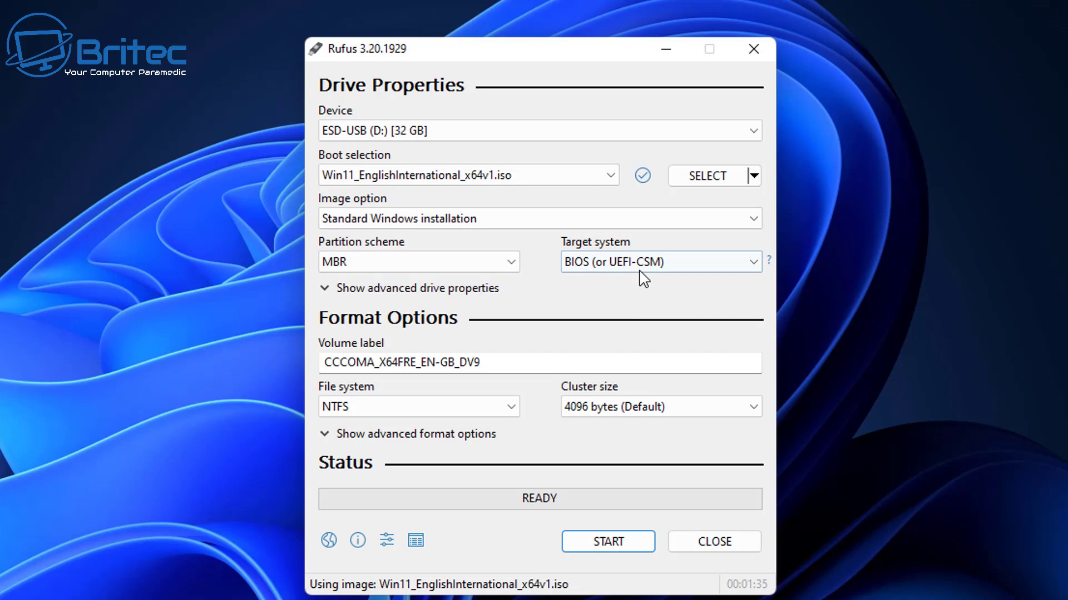
{"action": "mouse_move", "coordinate": [641, 275]}
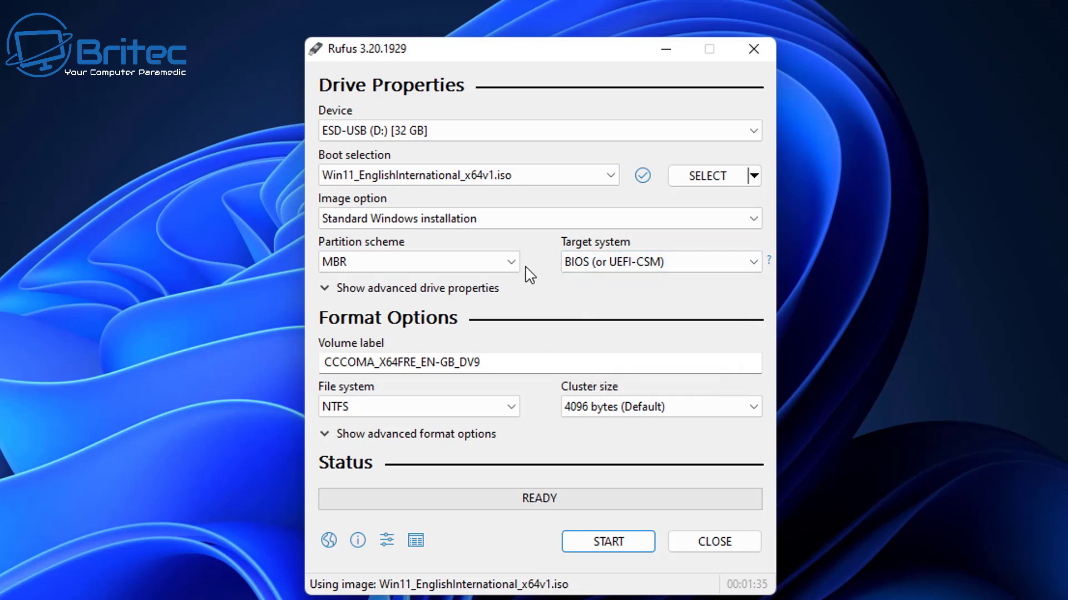
{"action": "left_click", "coordinate": [508, 265]}
{"action": "left_click", "coordinate": [455, 293]}
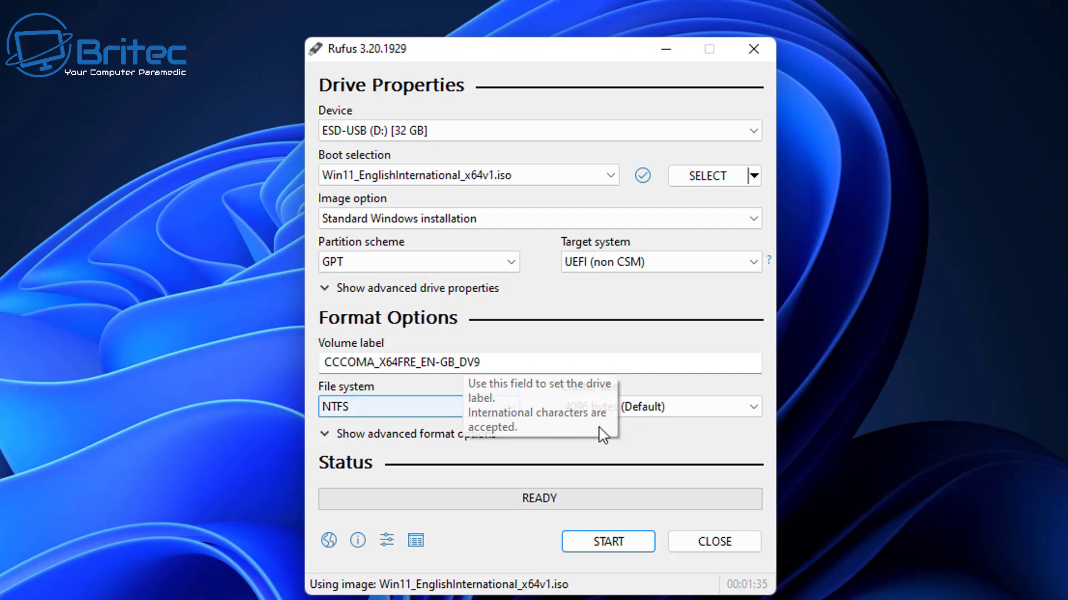
Start the write, enabling privacy-question skipping, a local account and this user's regional settings
{"action": "left_click", "coordinate": [627, 550]}
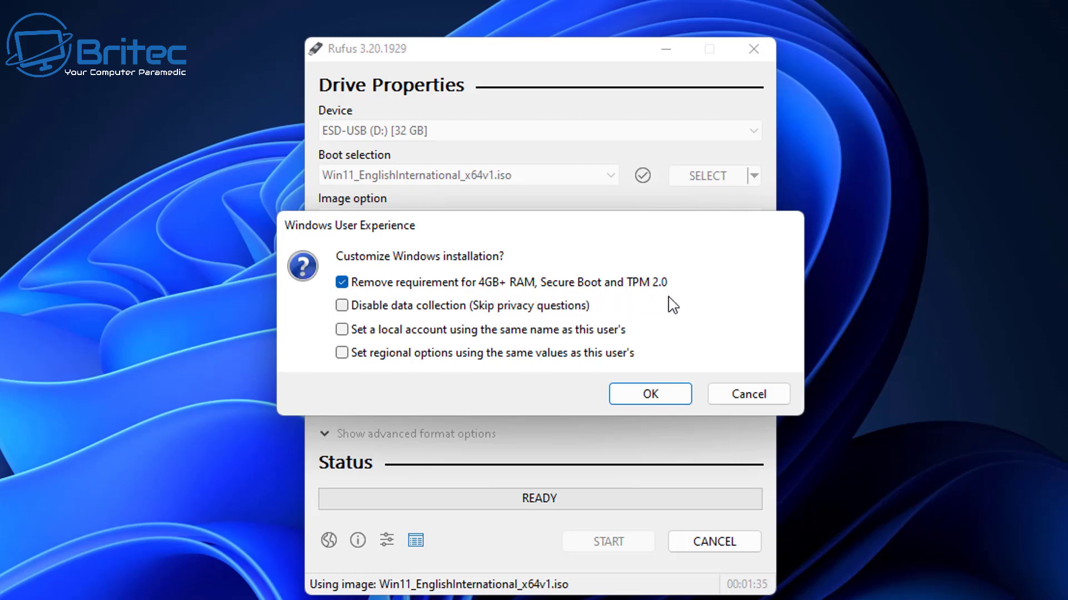
{"action": "left_click", "coordinate": [344, 309]}
{"action": "left_click", "coordinate": [341, 331]}
{"action": "left_click", "coordinate": [342, 354]}
{"action": "left_click", "coordinate": [350, 331]}
{"action": "left_click", "coordinate": [350, 331]}
{"action": "left_click", "coordinate": [634, 396]}
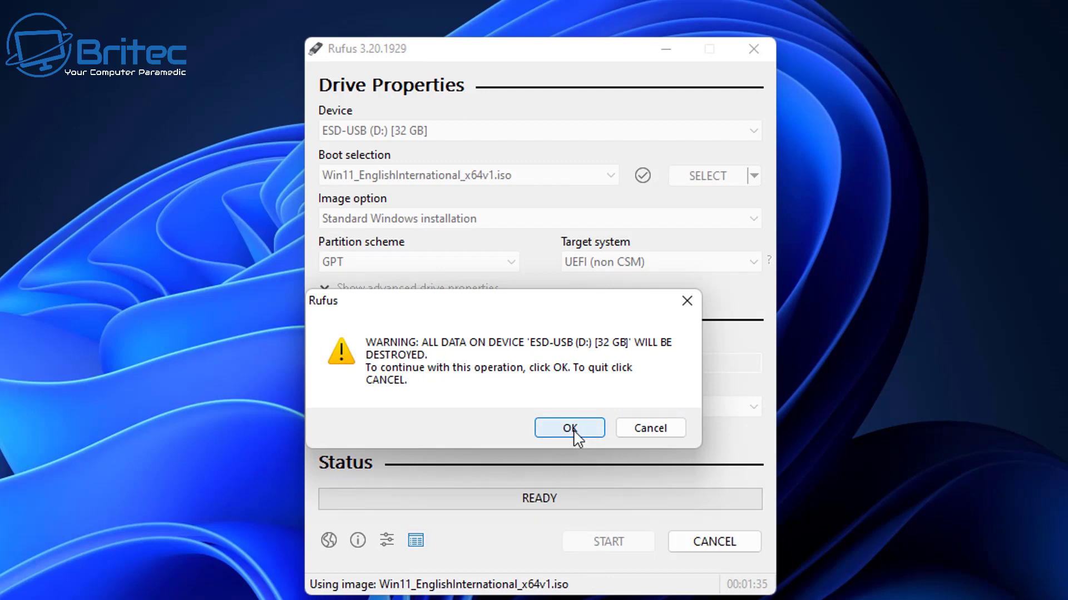
Accept erasing the 32 GB USB drive and let Rufus write the Windows 11 installer
{"action": "left_click", "coordinate": [576, 438]}
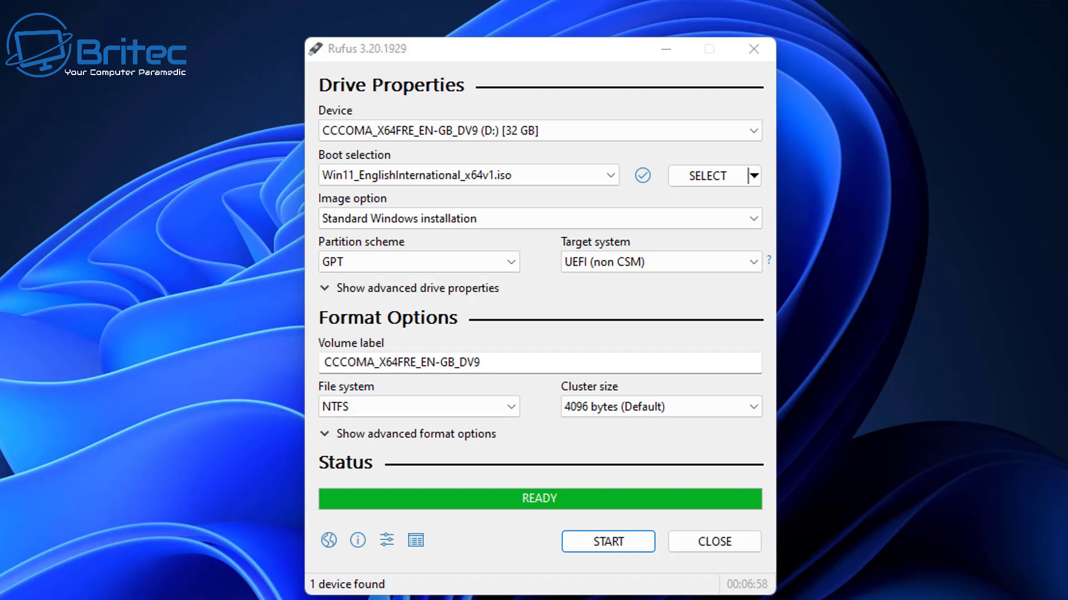
Close the Rufus window after the write finishes
{"action": "left_click", "coordinate": [727, 545]}
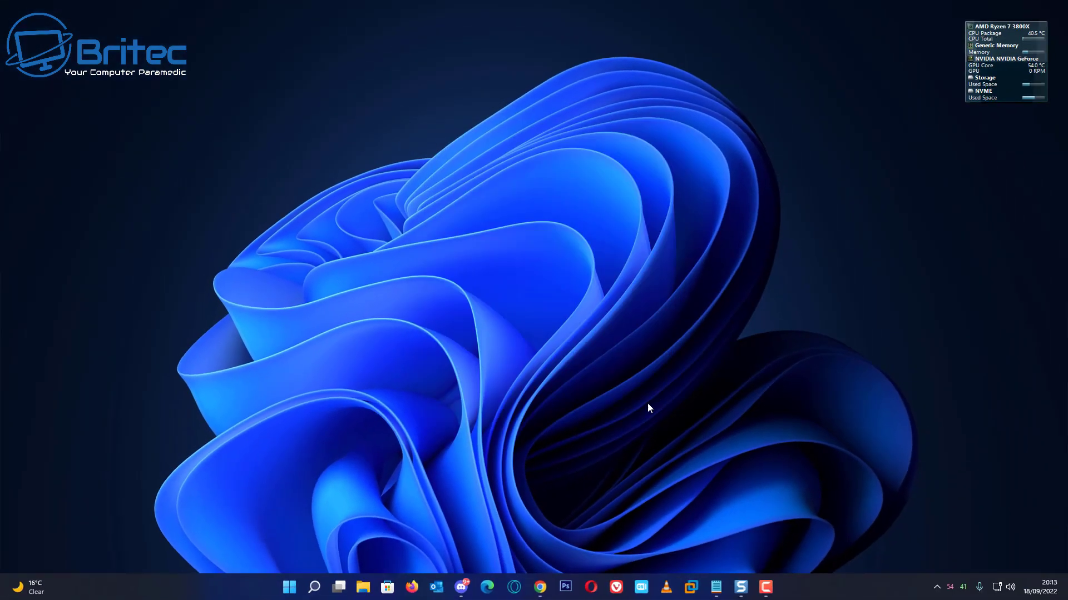